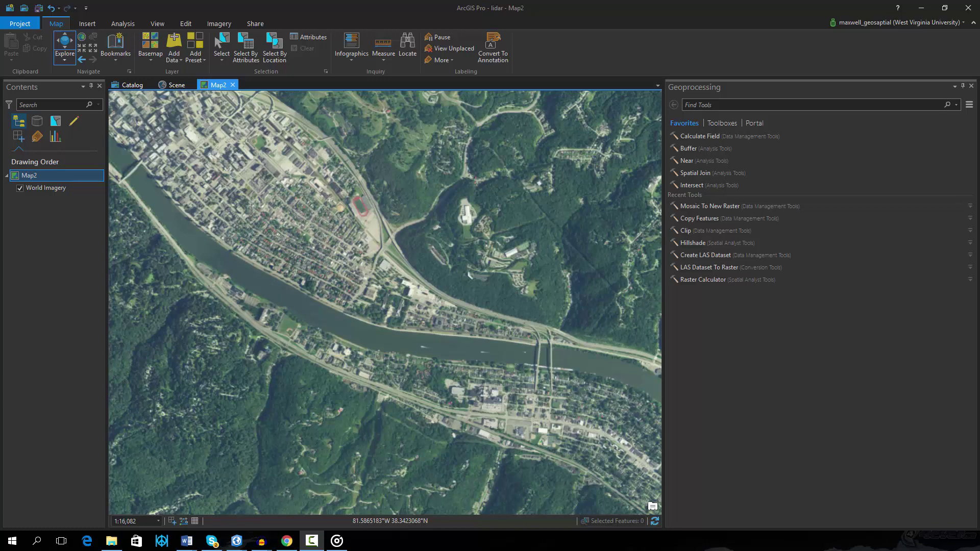
# Find and open the Create LAS Dataset geoprocessing tool
pyautogui.click(735, 104)
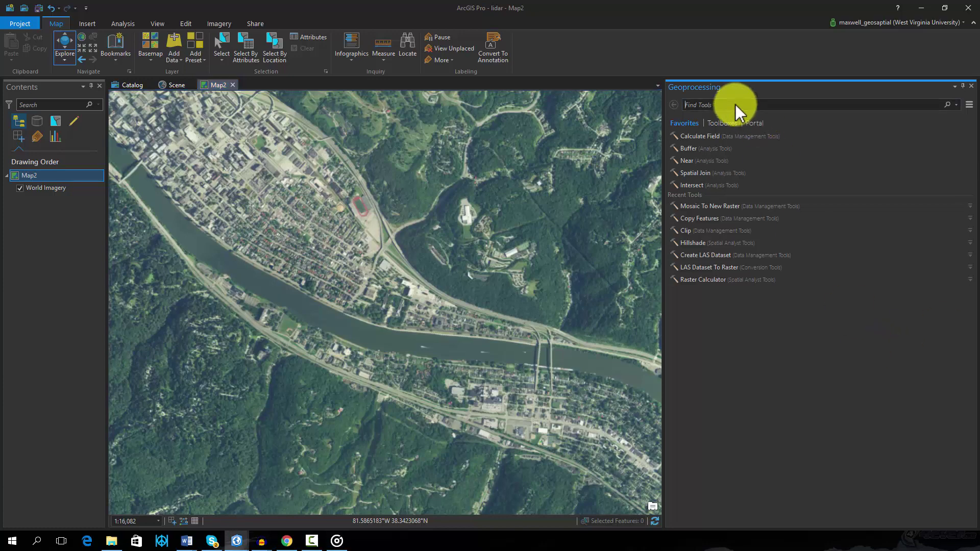
pyautogui.write('create las')
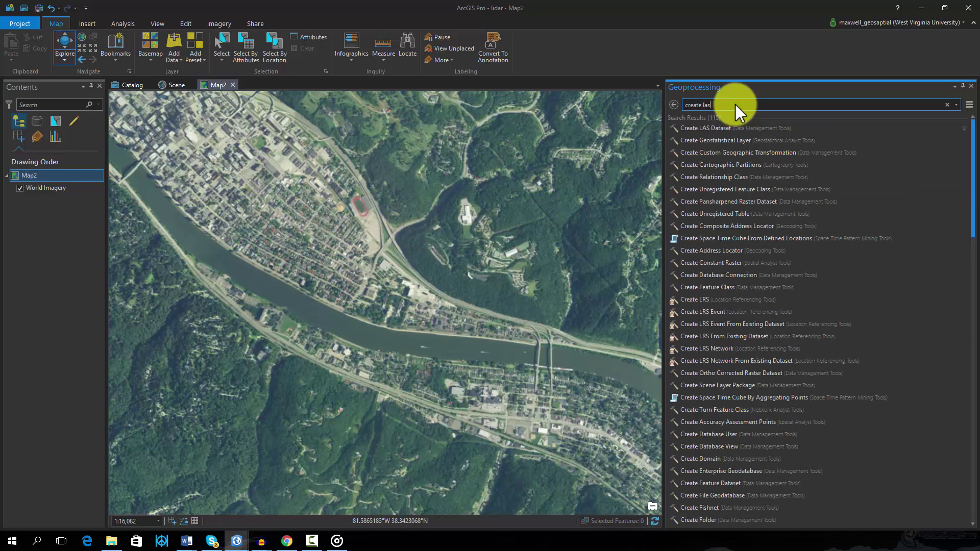
pyautogui.click(719, 129)
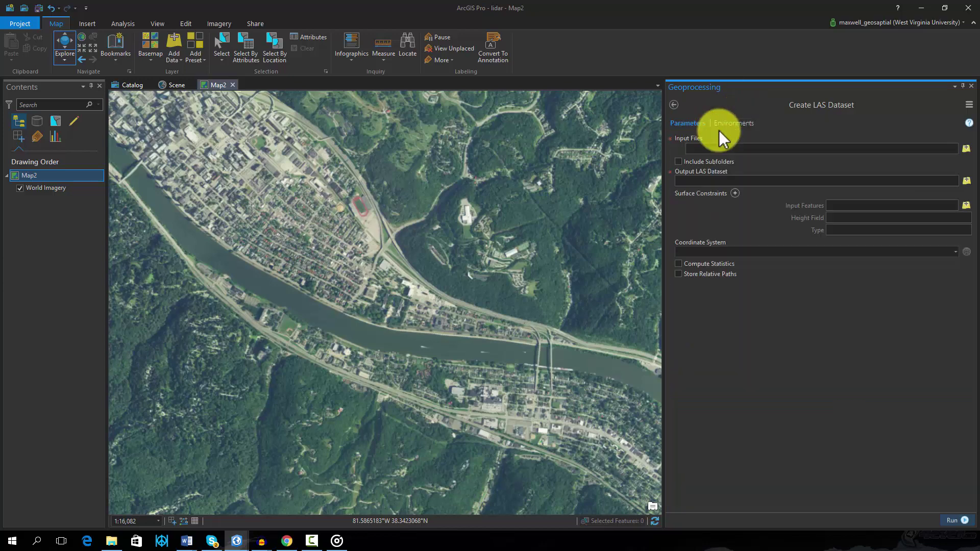
# Select the six tiles C18761.las through C18927.las as input files
pyautogui.click(966, 148)
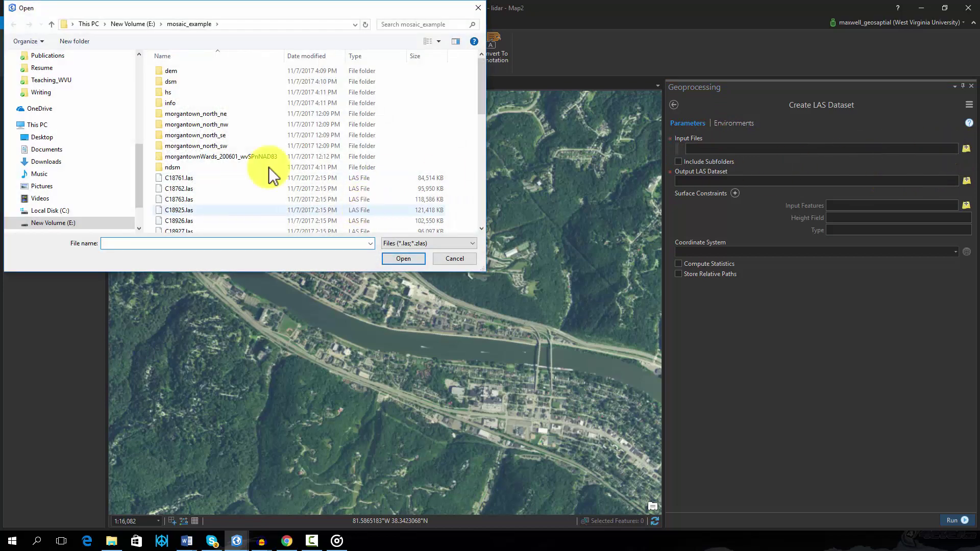
pyautogui.scroll(-2, 214, 179)
pyautogui.click(181, 121)
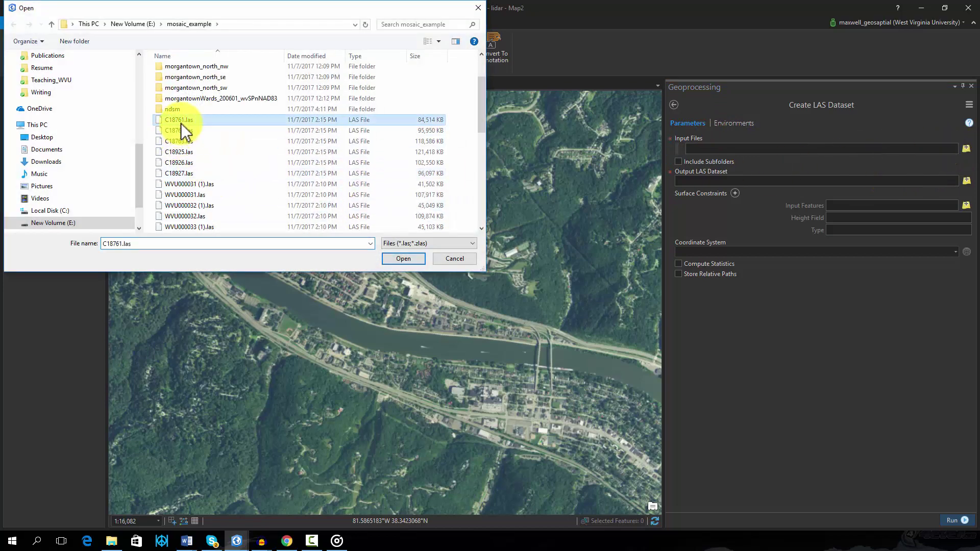
pyautogui.keyDown('shift'); pyautogui.click(183, 174); pyautogui.keyUp('shift')
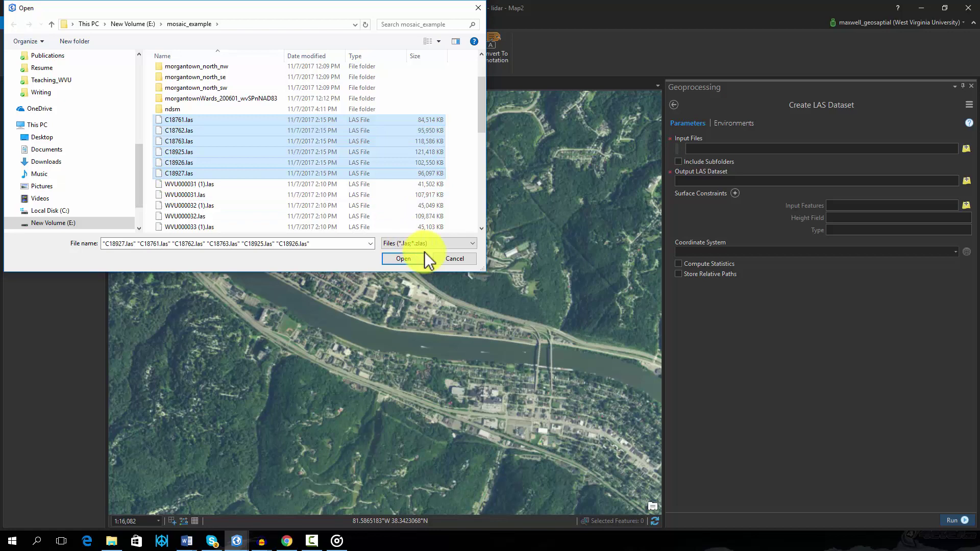
# Add the six tiles as inputs and save the output LAS dataset as lasdataset4.lasd
pyautogui.click(395, 261)
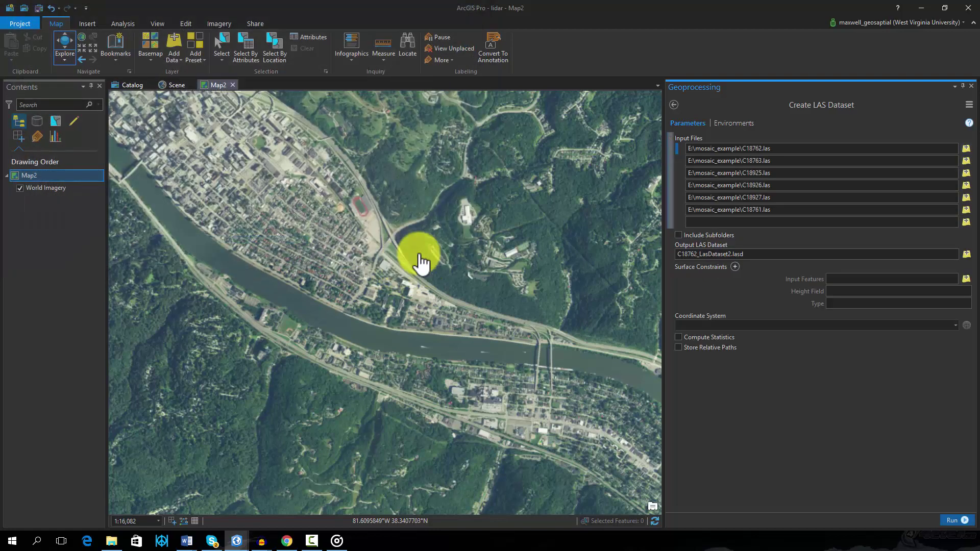
pyautogui.click(966, 255)
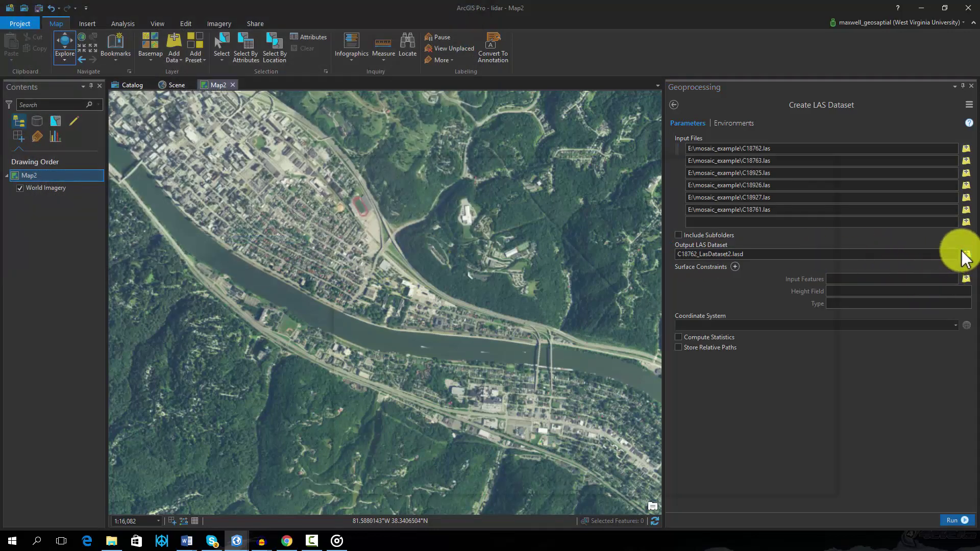
pyautogui.write('lasdat')
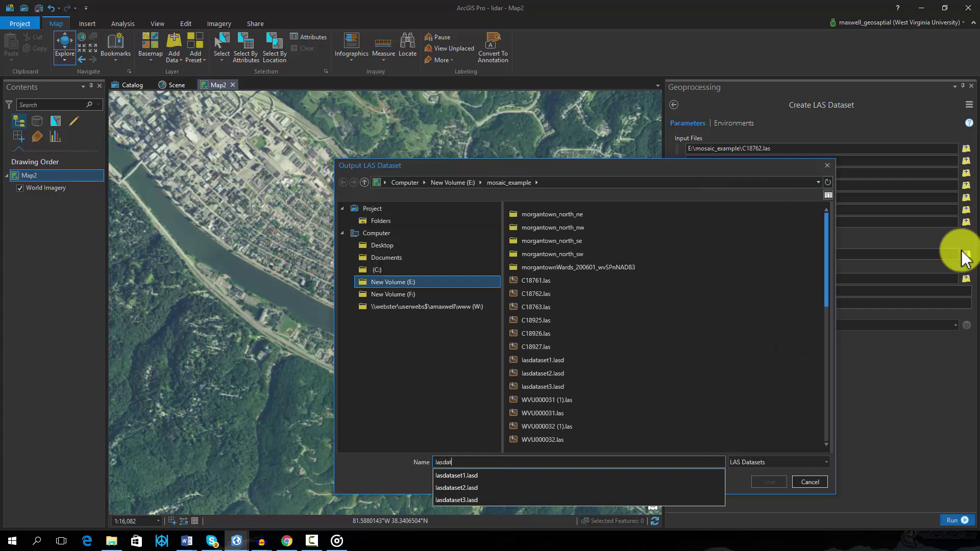
pyautogui.write('aset4')
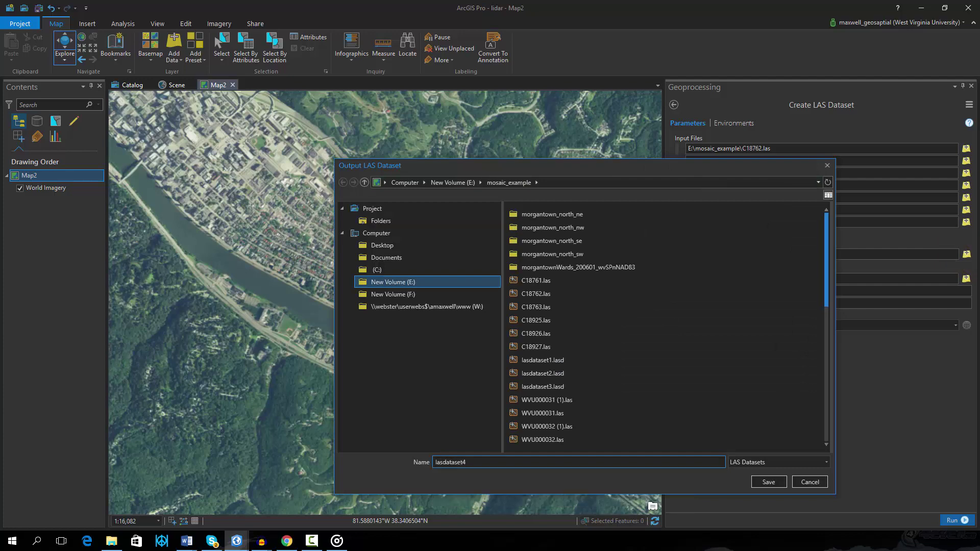
pyautogui.click(770, 481)
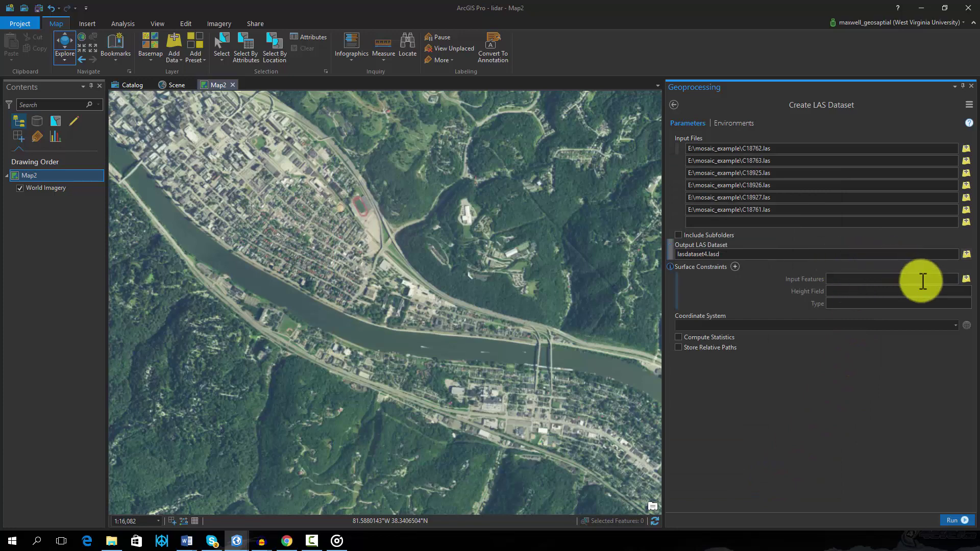
# Choose NAD 1983 UTM Zone 17N under Projected > UTM > NAD 1983 as the coordinate system
pyautogui.click(966, 325)
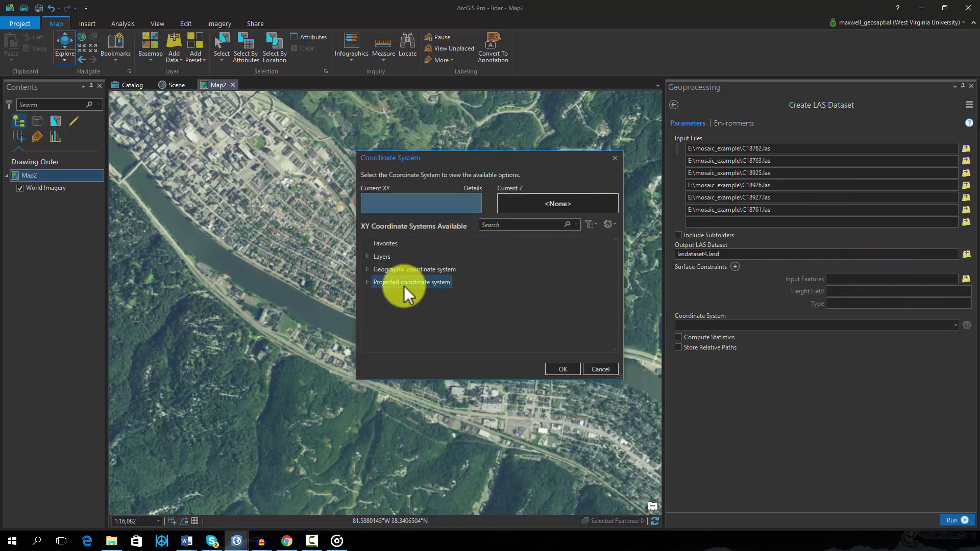
pyautogui.click(367, 282)
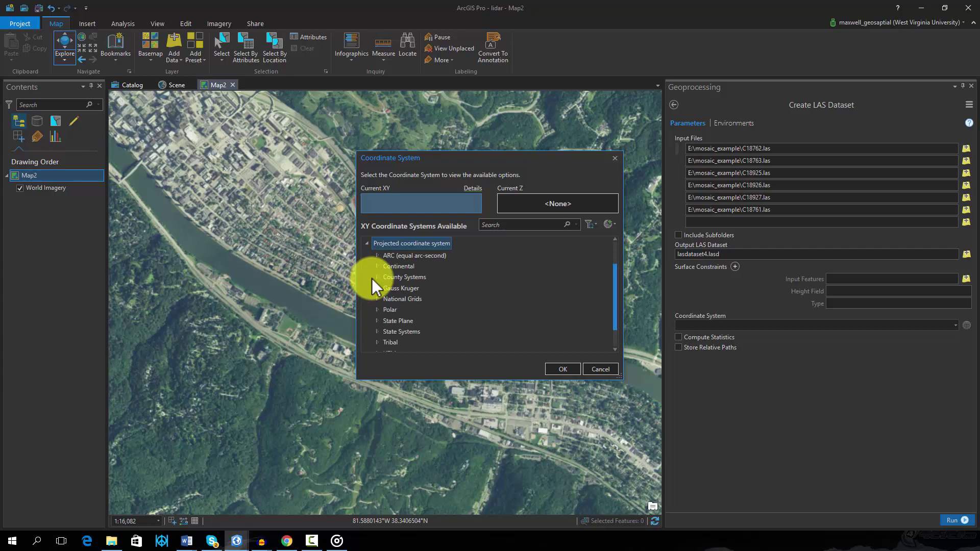
pyautogui.scroll(-1, 378, 282)
pyautogui.click(381, 324)
pyautogui.scroll(-3, 381, 323)
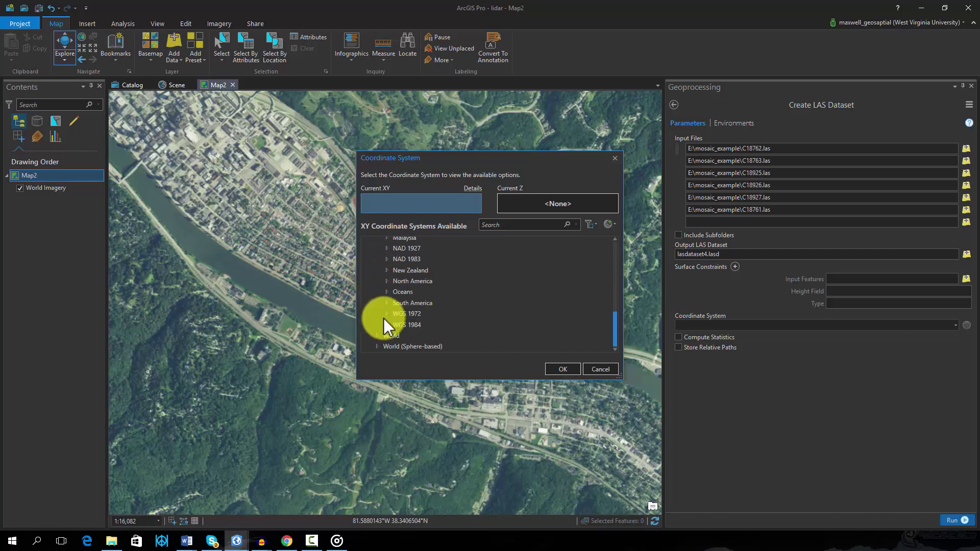
pyautogui.scroll(2, 409, 302)
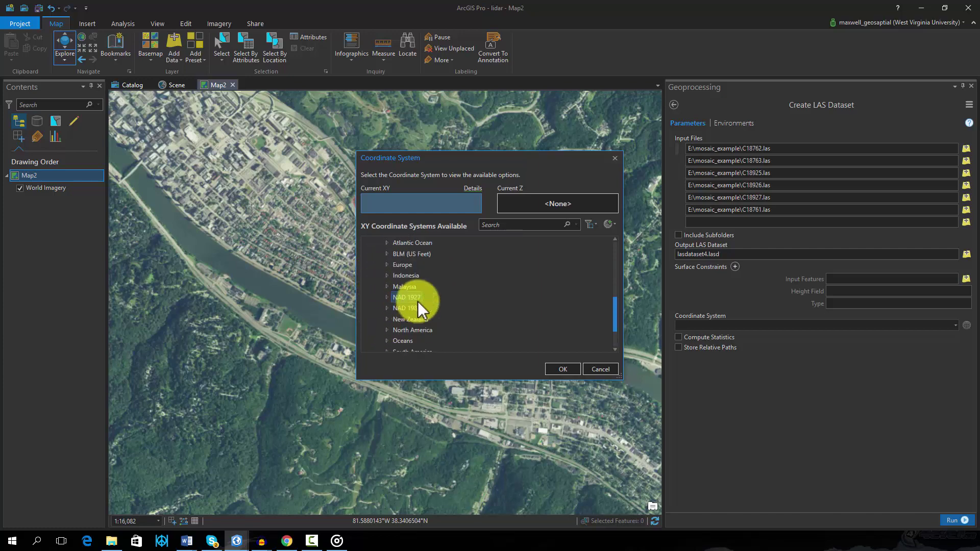
pyautogui.click(393, 307)
pyautogui.scroll(-3, 410, 286)
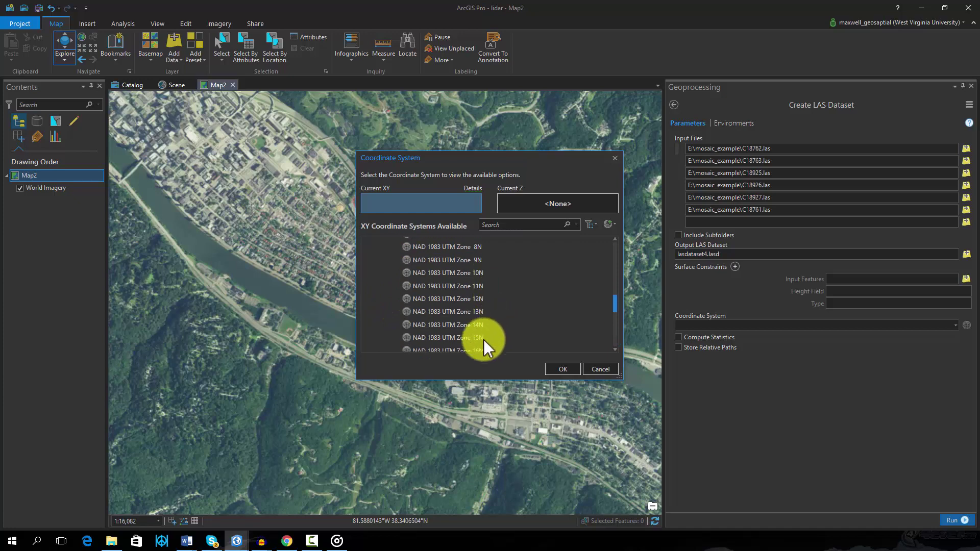
pyautogui.scroll(-2, 482, 337)
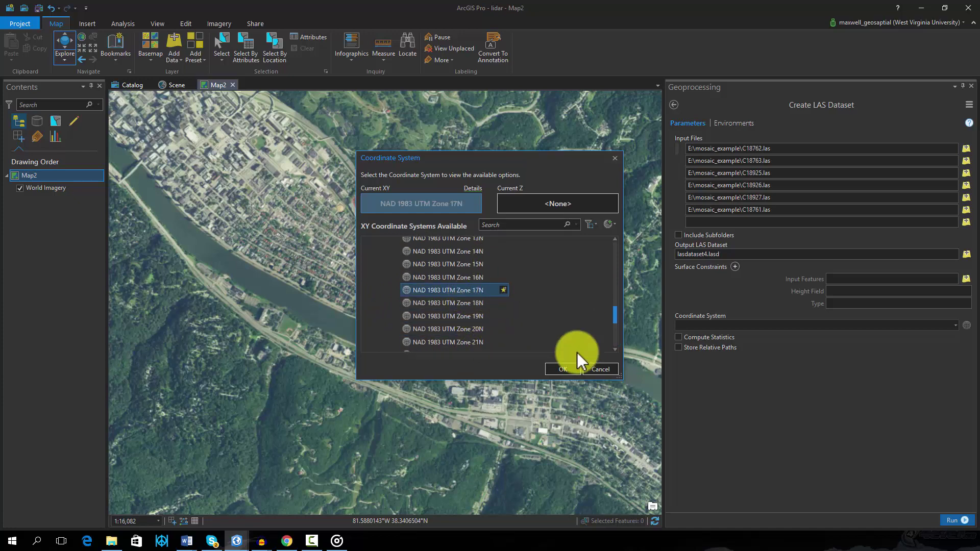
pyautogui.click(563, 371)
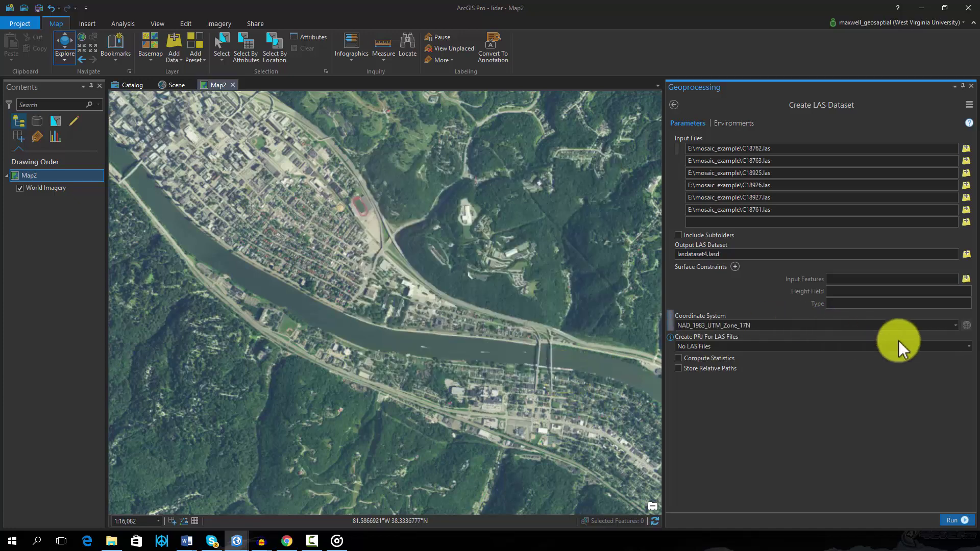
# Run the tool to create lasdataset4.lasd and zoom in to inspect its point cloud
pyautogui.click(953, 521)
pyautogui.moveTo(953, 518)
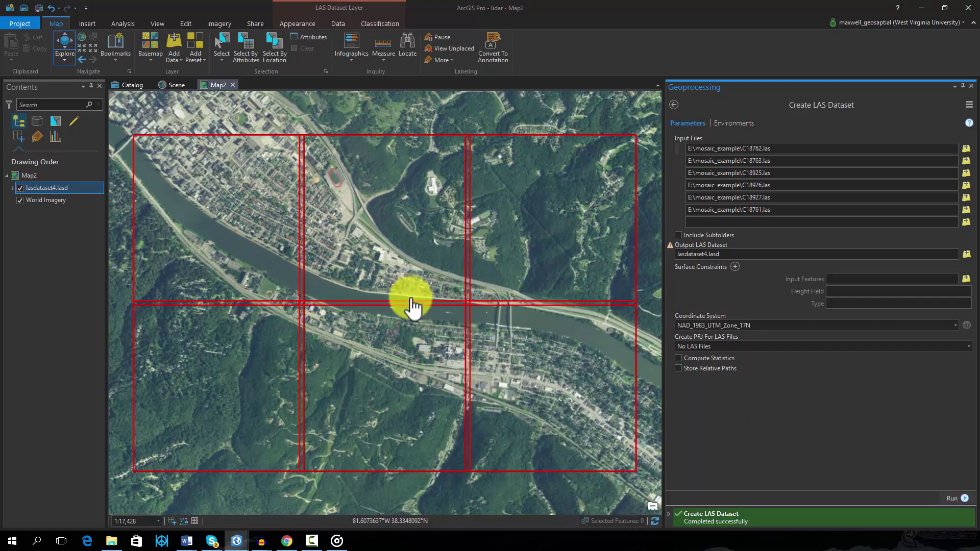
pyautogui.moveTo(395, 329); pyautogui.dragTo(394, 345)
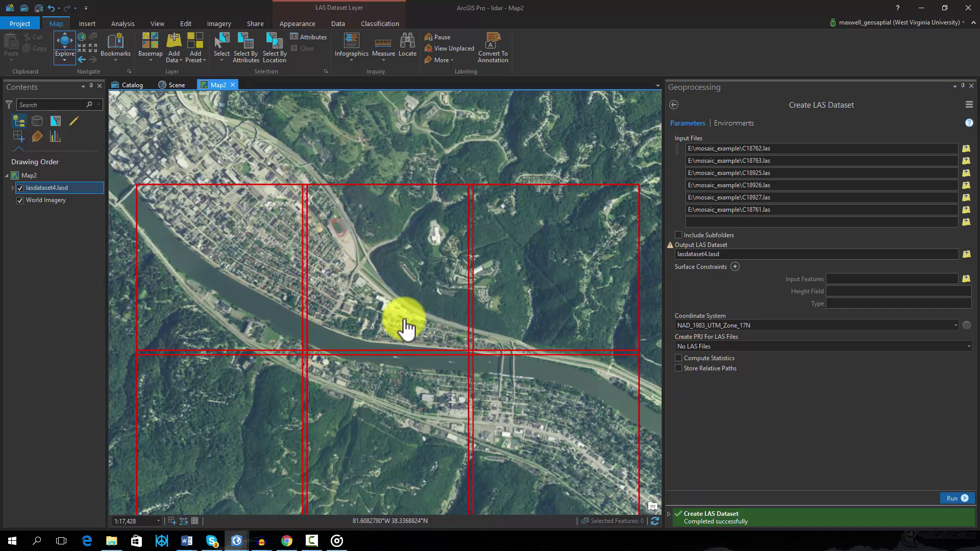
pyautogui.scroll(5, 371, 321)
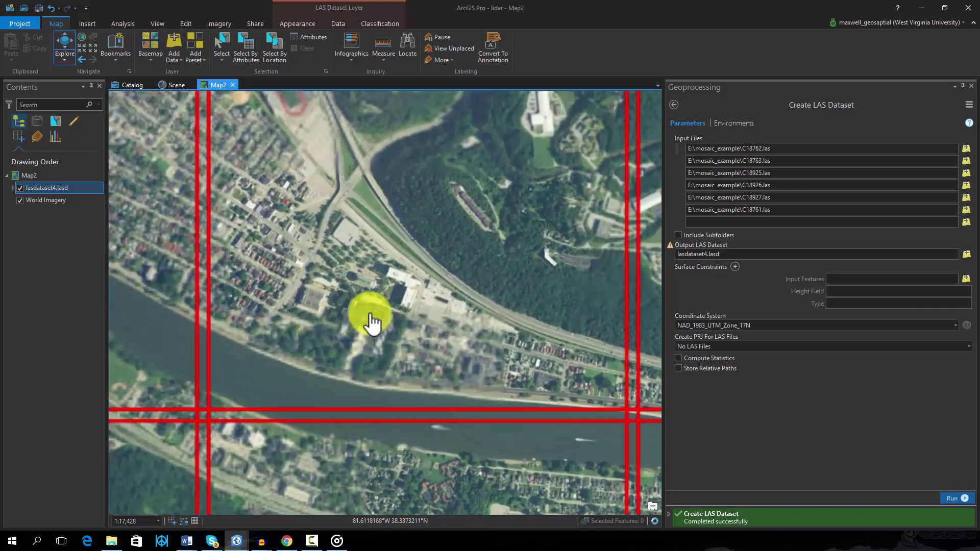
pyautogui.scroll(2, 403, 321)
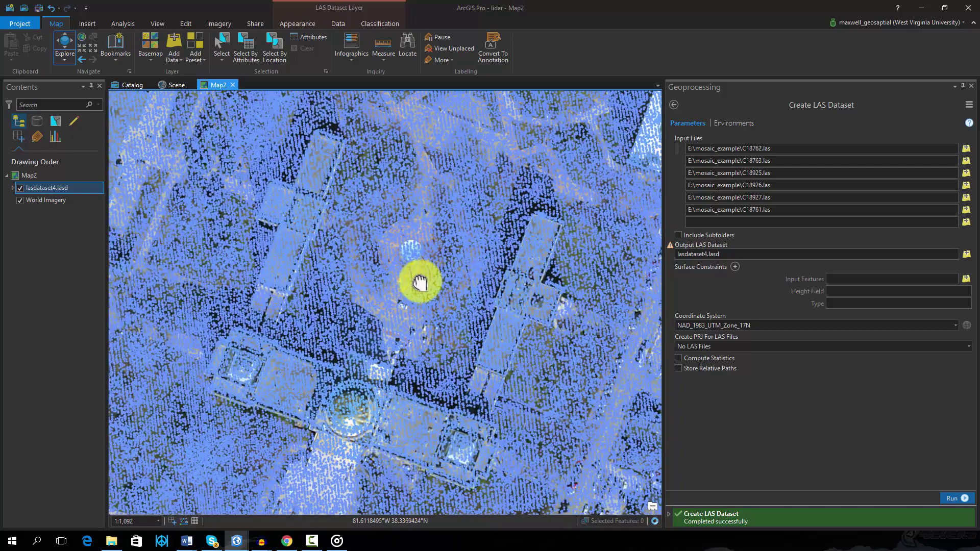
pyautogui.moveTo(420, 282); pyautogui.dragTo(412, 306)
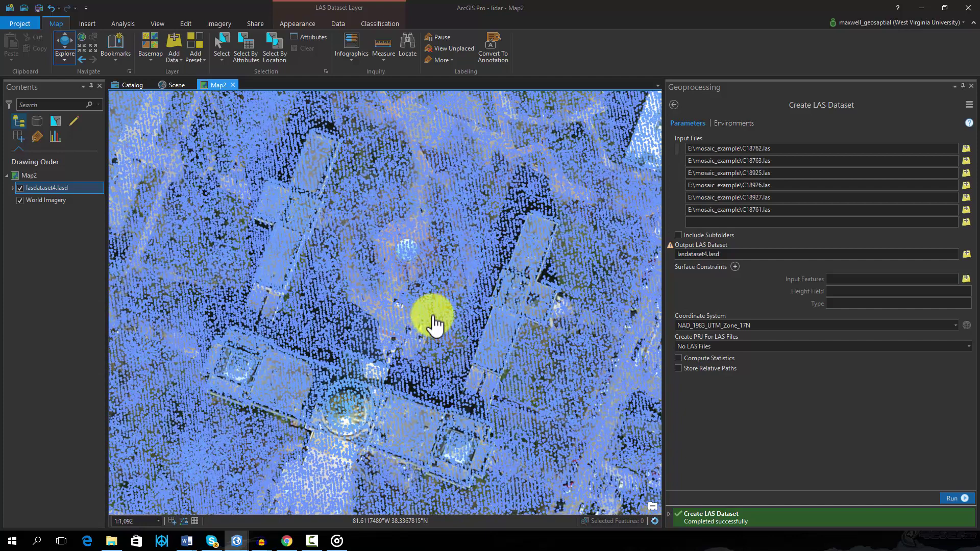
# Filter the lasdataset4.lasd layer to show only class 2 Ground points
pyautogui.rightClick(48, 188)
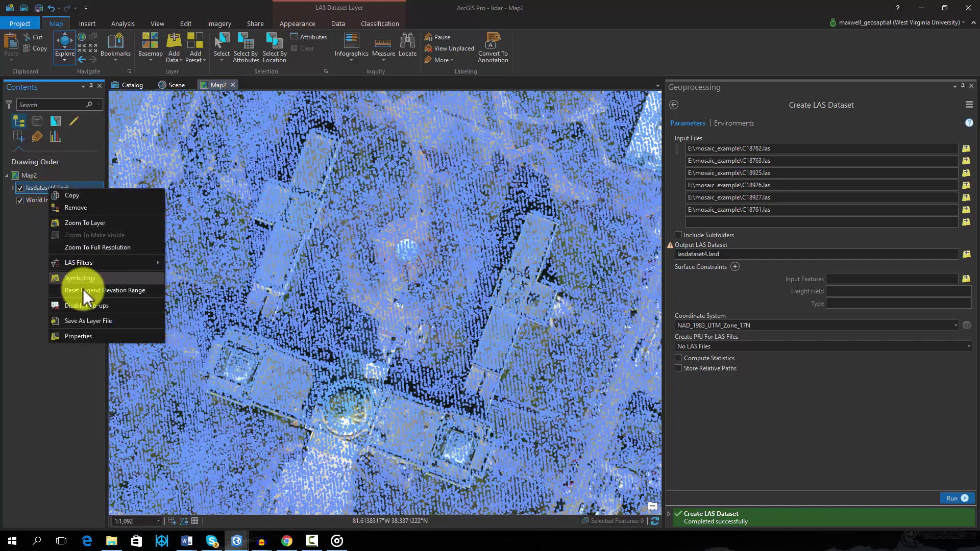
pyautogui.click(84, 336)
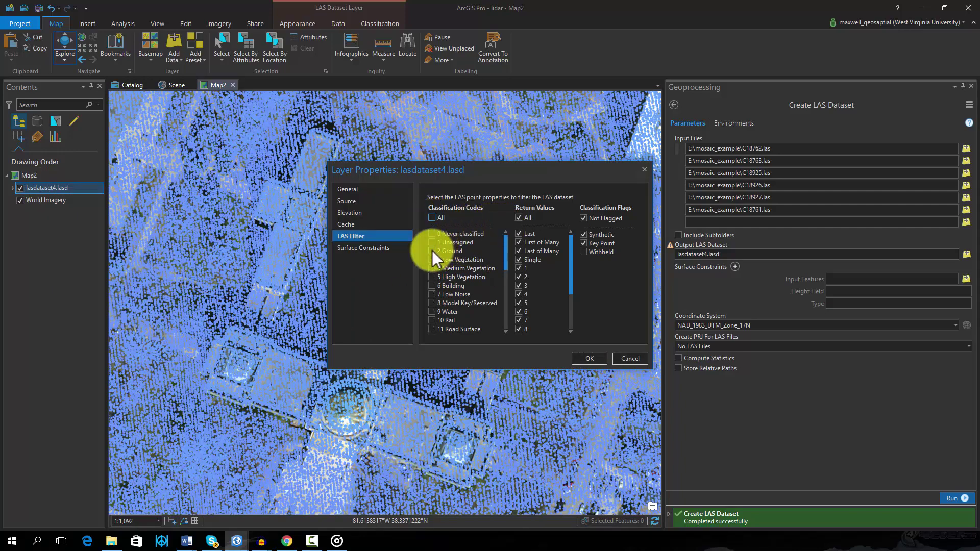
pyautogui.click(589, 359)
pyautogui.scroll(-2, 400, 322)
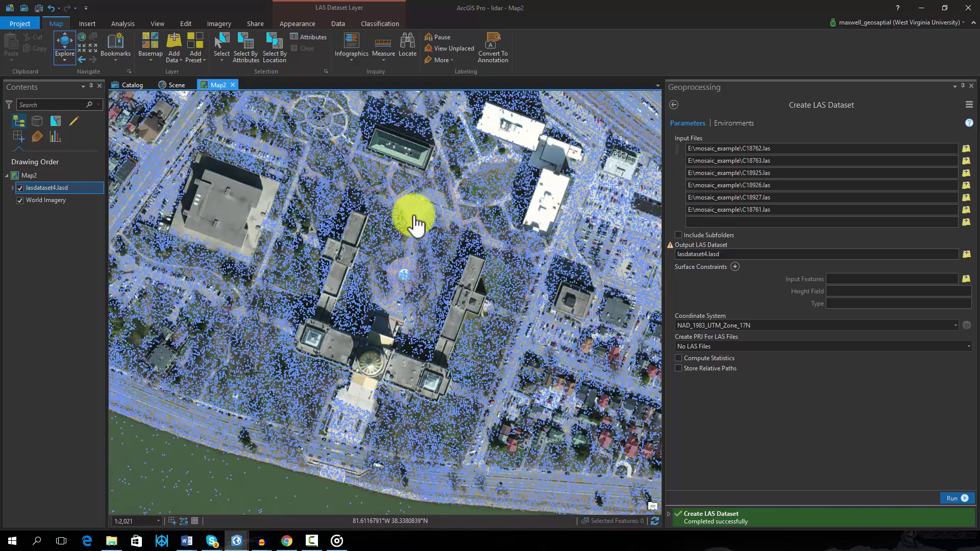
pyautogui.moveTo(411, 219); pyautogui.dragTo(390, 262)
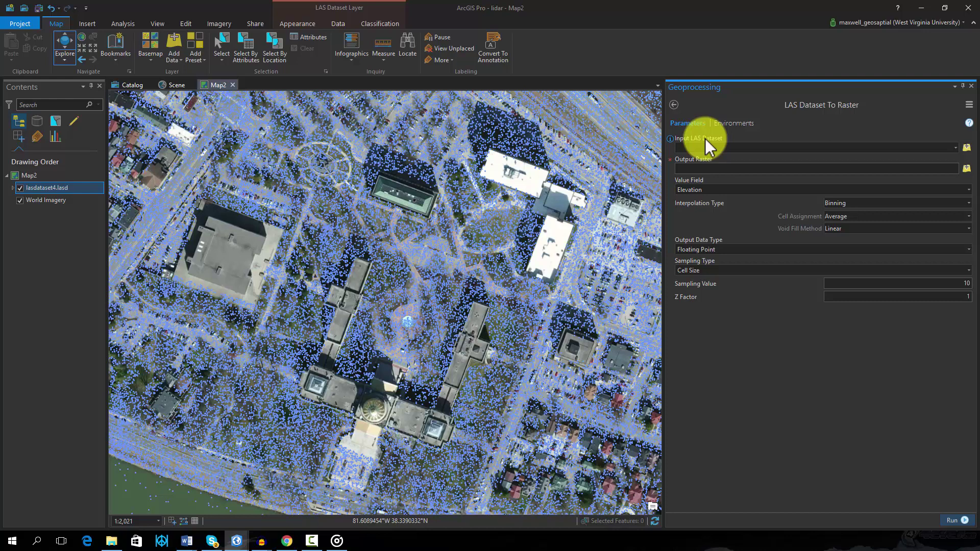
# Set lasdataset4.lasd as the input and dem2 as the output raster
pyautogui.click(956, 148)
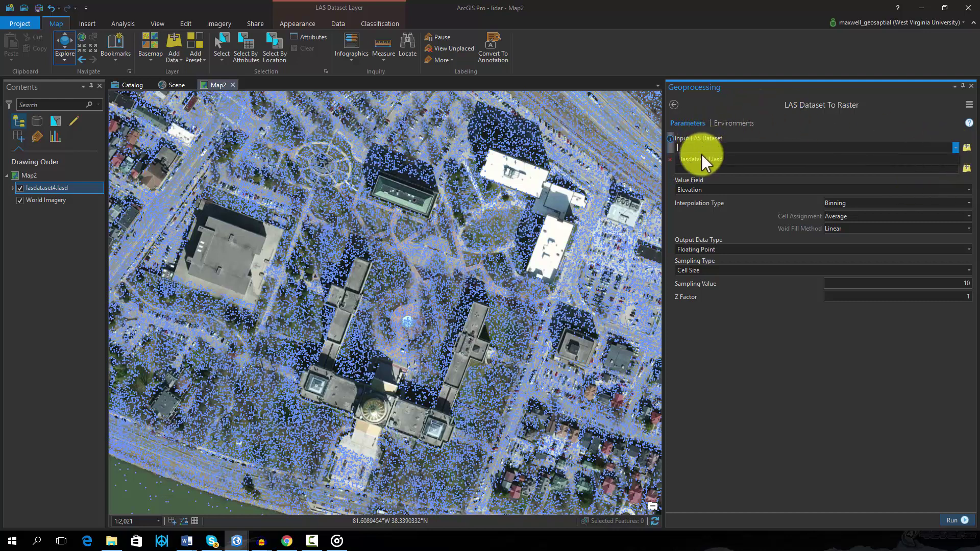
pyautogui.click(703, 156)
pyautogui.click(967, 168)
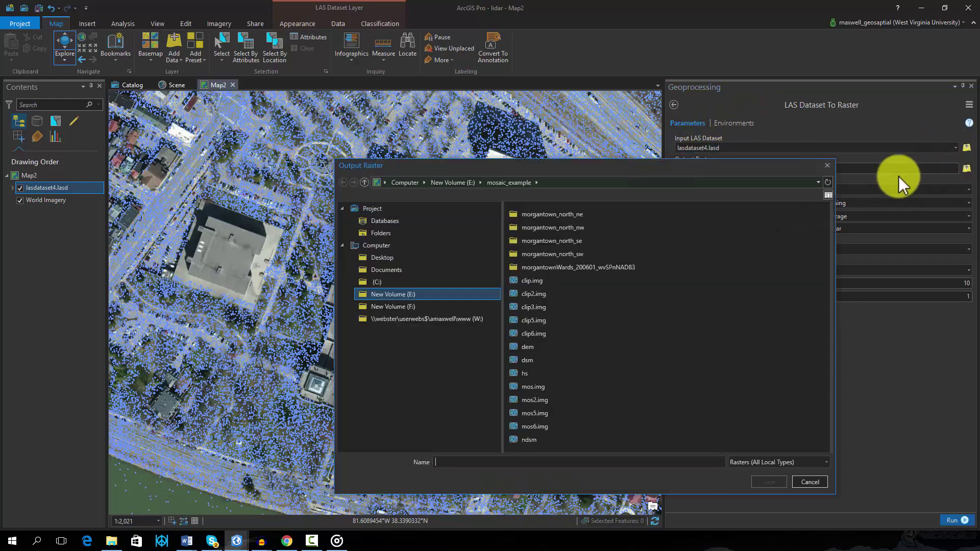
pyautogui.click(595, 459)
pyautogui.write('dem2')
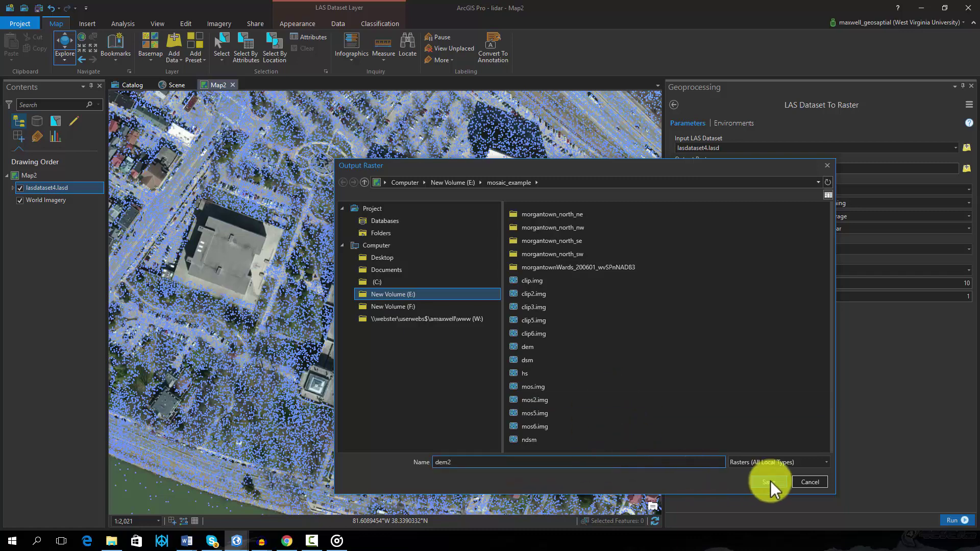
pyautogui.click(768, 482)
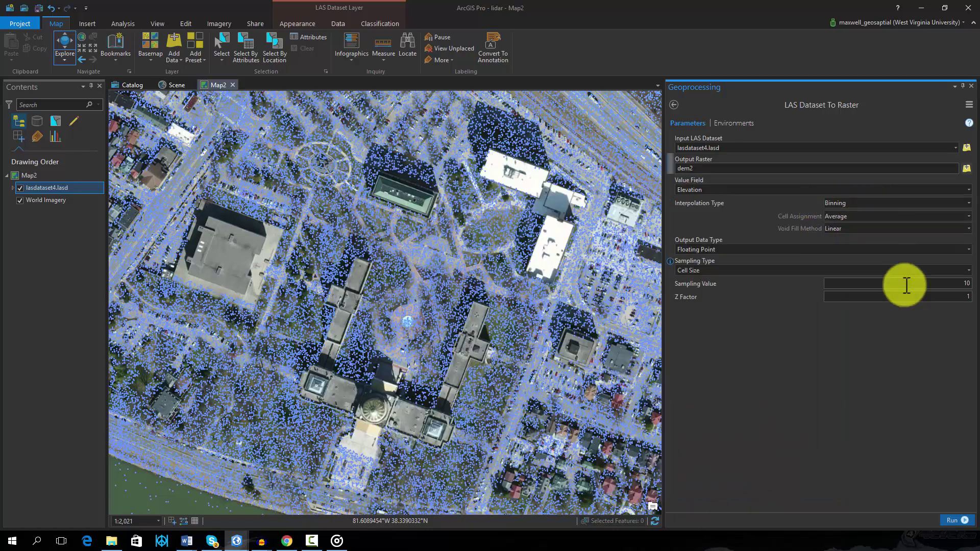
# Set the sampling value to 1
pyautogui.click(945, 286)
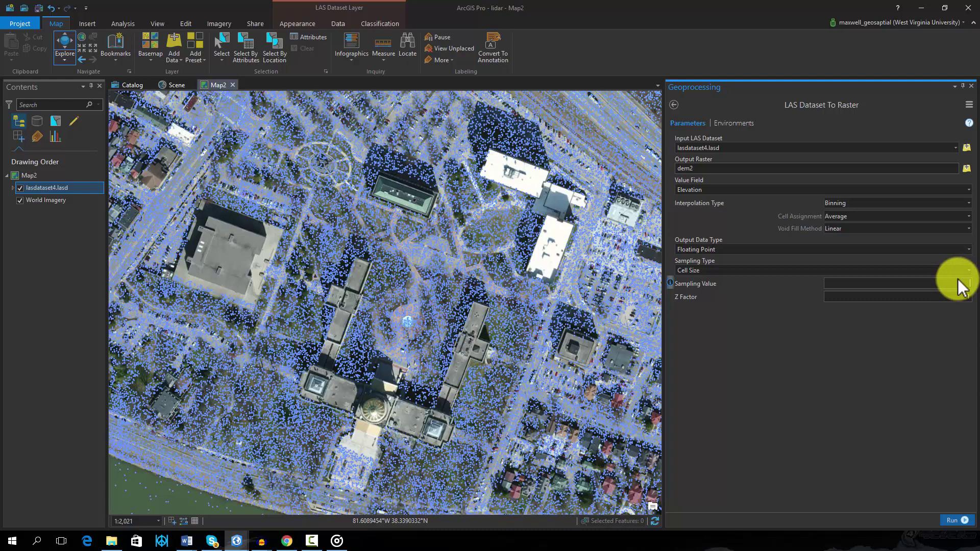
pyautogui.write('12')
pyautogui.press('BackSpace')
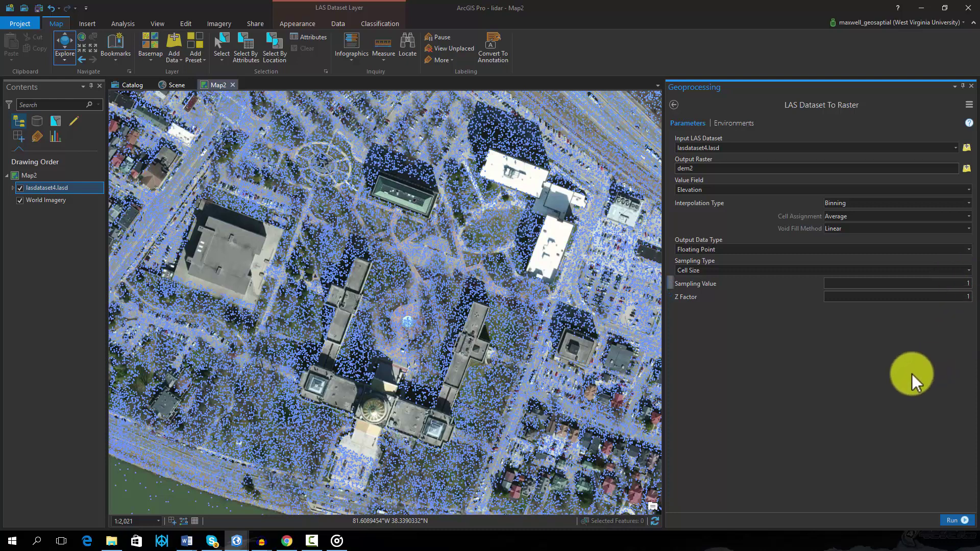
# Run the conversion to create dem2 and turn on the hs2 hillshade layer
pyautogui.click(950, 521)
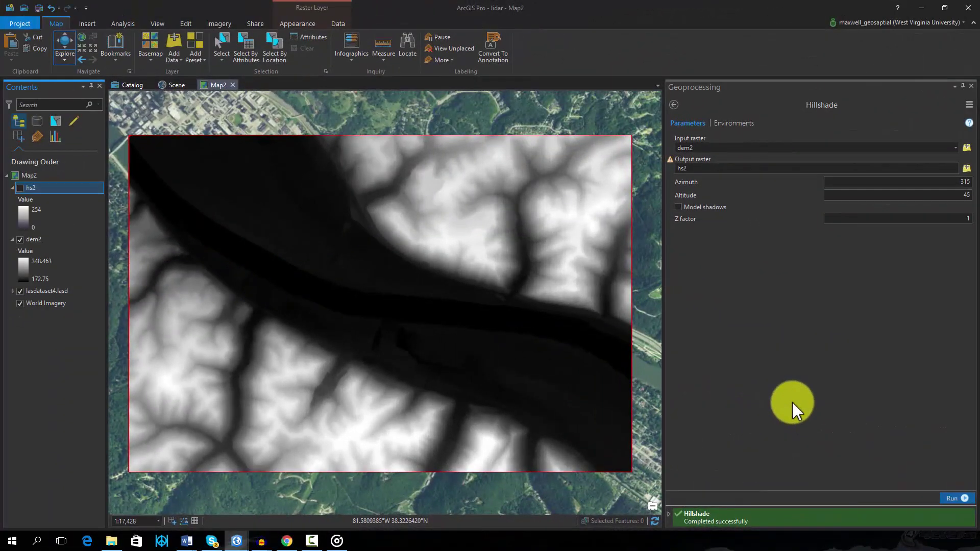
pyautogui.click(20, 188)
pyautogui.scroll(3, 383, 305)
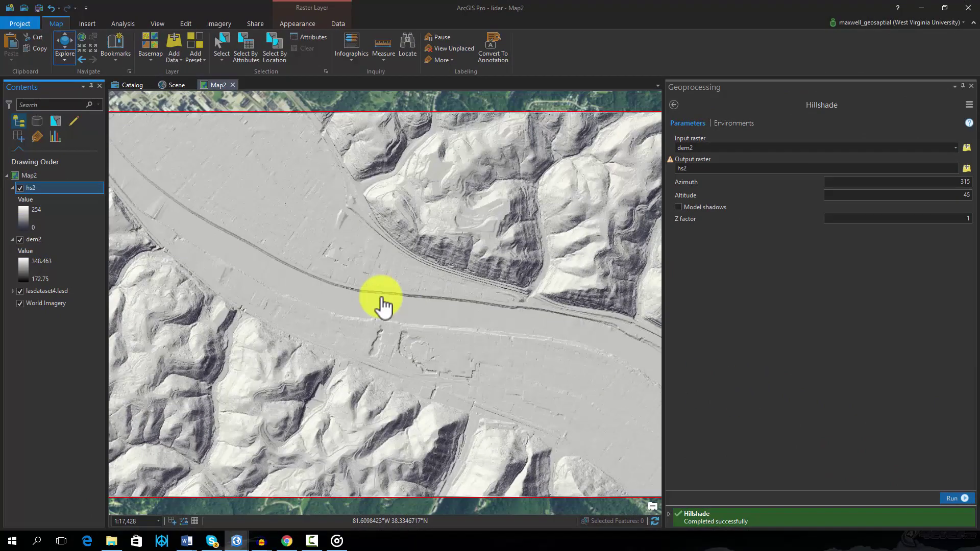
# Pan and zoom around the hillshade to inspect the steep hillside and railroad
pyautogui.moveTo(383, 305); pyautogui.dragTo(437, 420)
pyautogui.scroll(2, 296, 289)
pyautogui.moveTo(295, 289); pyautogui.dragTo(482, 444)
pyautogui.scroll(1, 228, 313)
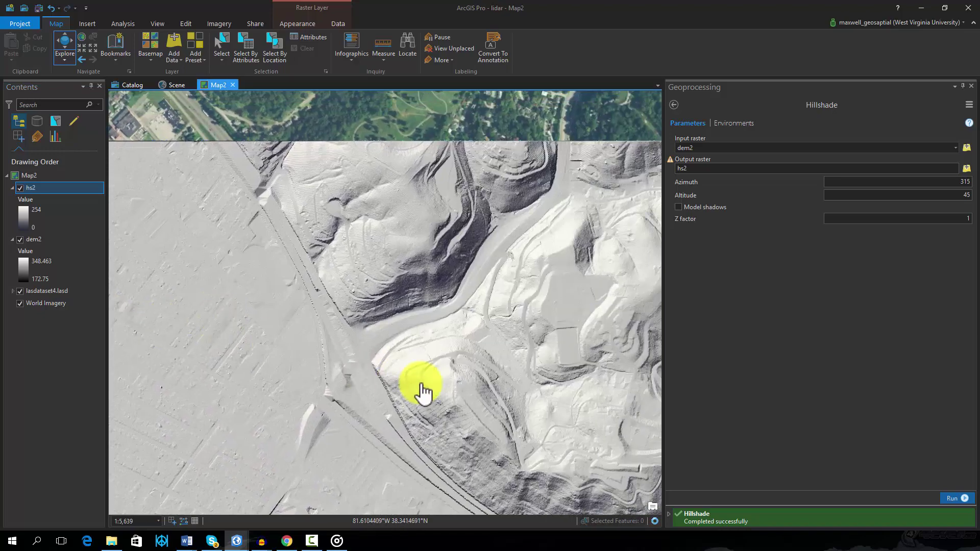
pyautogui.moveTo(420, 390); pyautogui.dragTo(252, 269)
pyautogui.moveTo(293, 347); pyautogui.dragTo(376, 144)
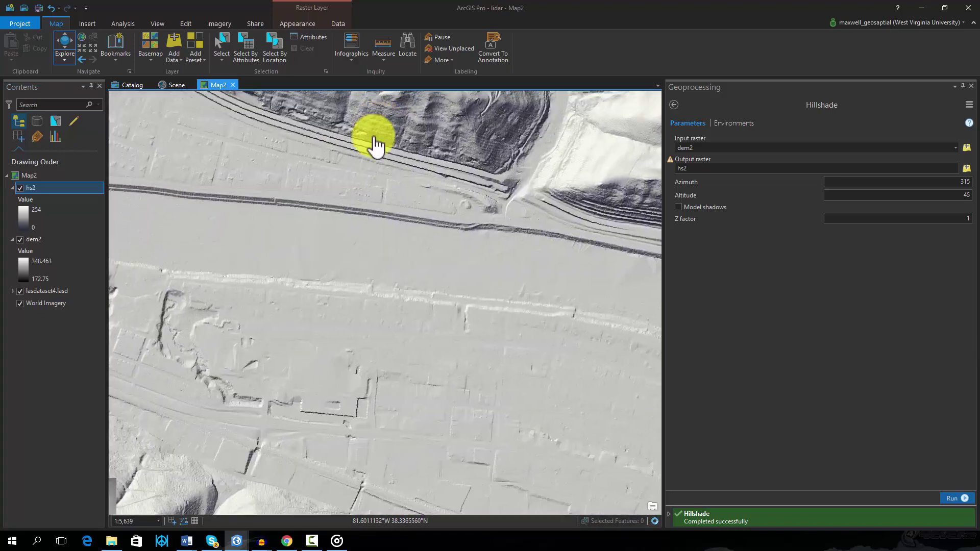
pyautogui.moveTo(296, 393); pyautogui.dragTo(430, 181)
pyautogui.scroll(-1, 367, 297)
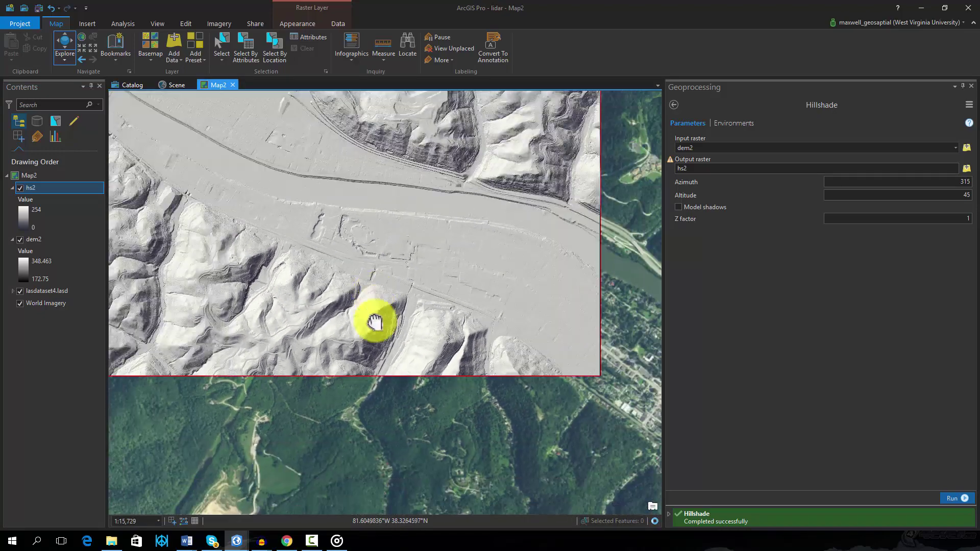
pyautogui.moveTo(376, 324); pyautogui.dragTo(420, 376)
pyautogui.scroll(-3, 403, 357)
pyautogui.moveTo(346, 323); pyautogui.dragTo(357, 313)
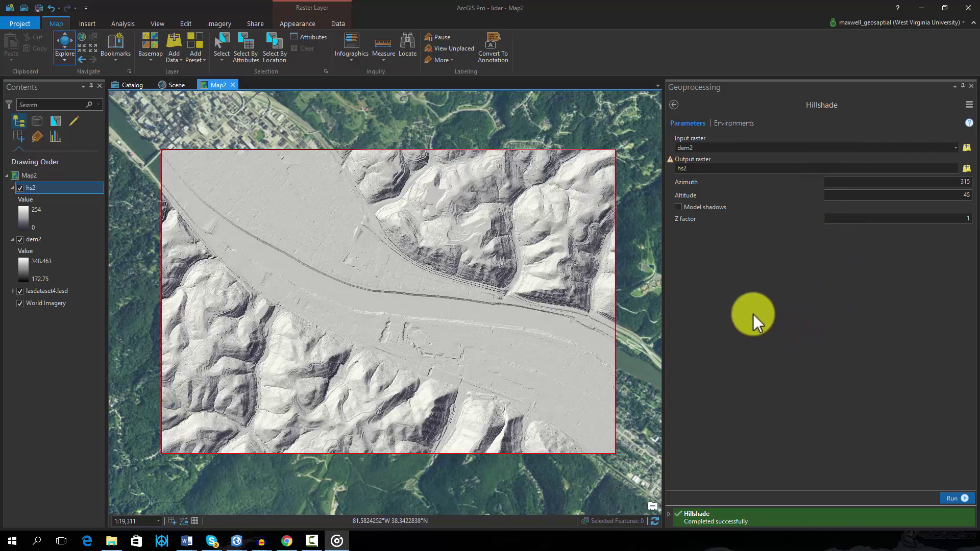
# Change the lasdataset4.lasd LAS filter to first returns, excluding last returns
pyautogui.rightClick(43, 290)
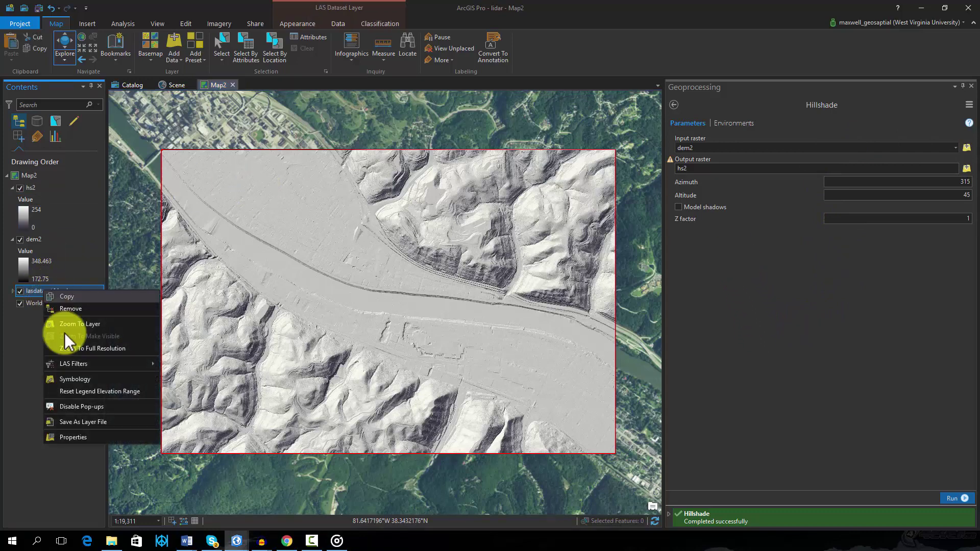
pyautogui.click(84, 435)
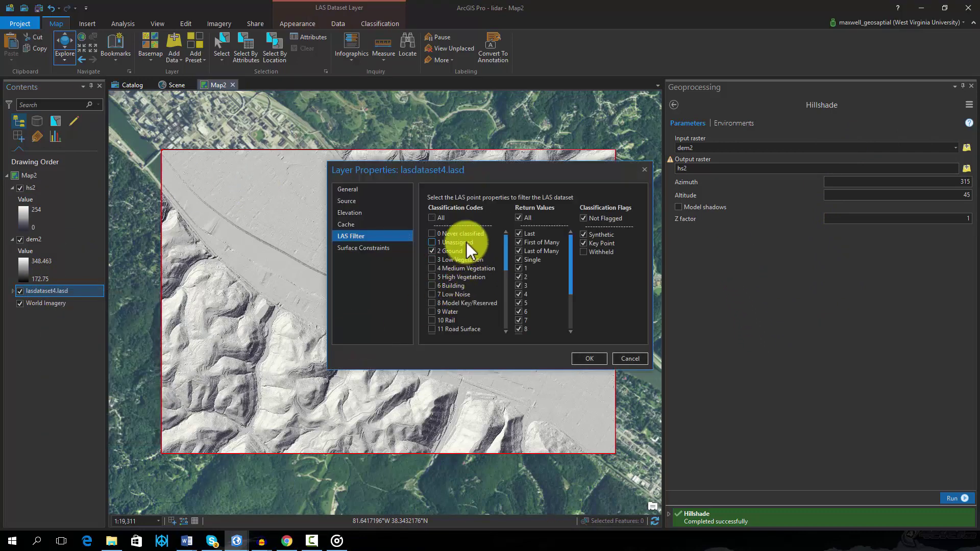
pyautogui.click(520, 250)
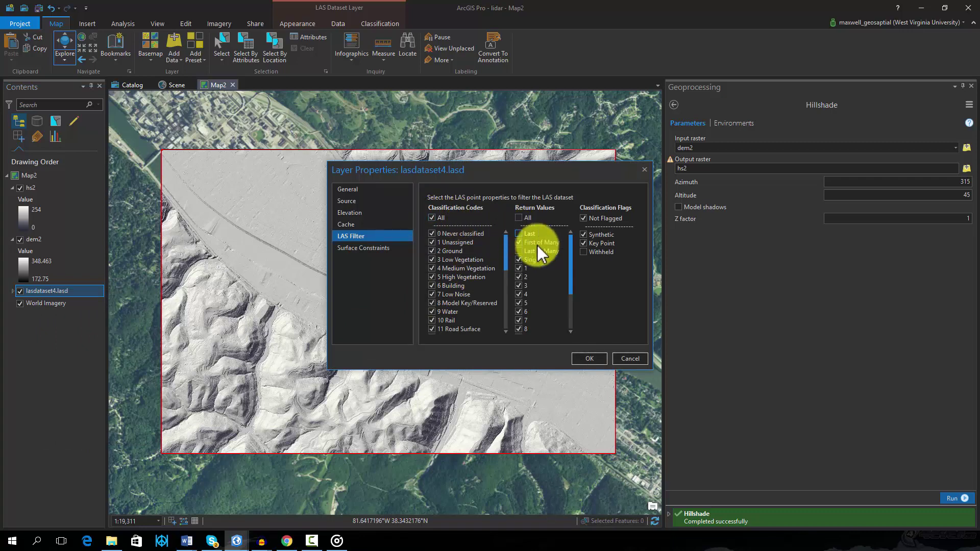
pyautogui.click(587, 359)
pyautogui.click(674, 104)
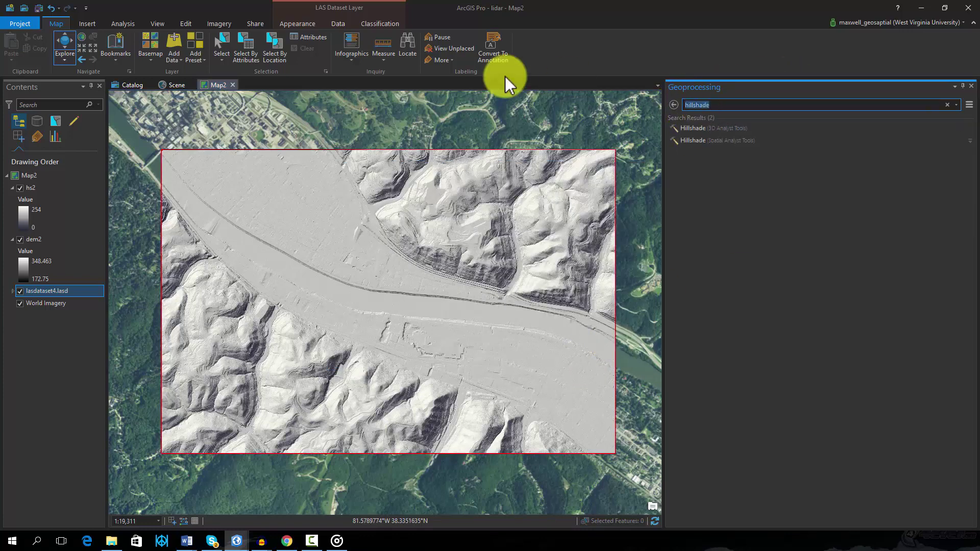
# Create the first-return surface raster dsm2 from lasdataset4.lasd with LAS Dataset To Raster
pyautogui.write('las d')
pyautogui.press('BackSpace')
pyautogui.press('BackSpace')
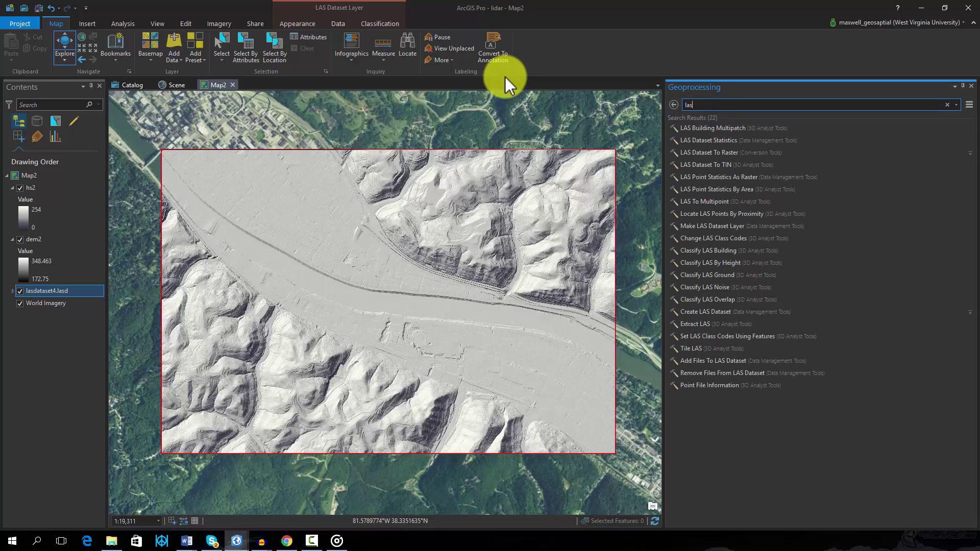
pyautogui.click(695, 151)
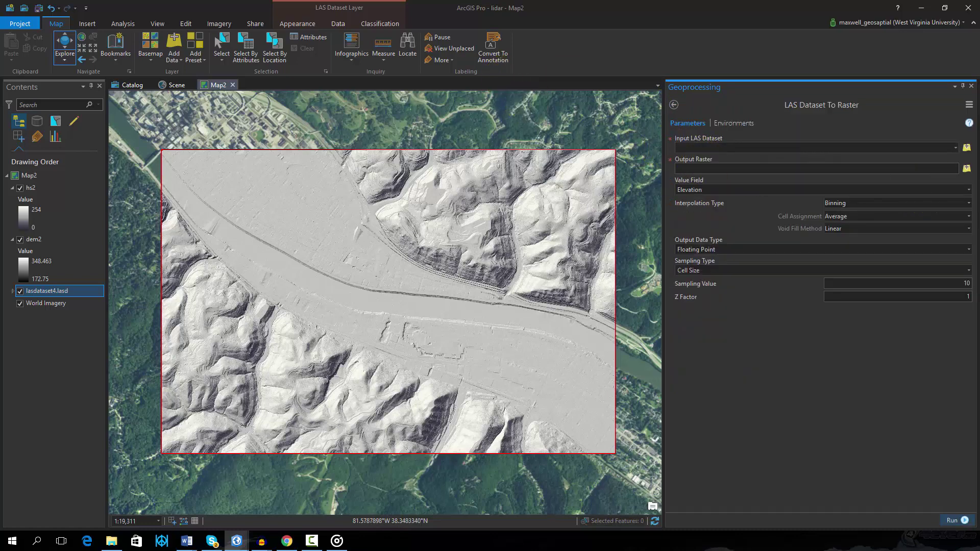
pyautogui.click(956, 148)
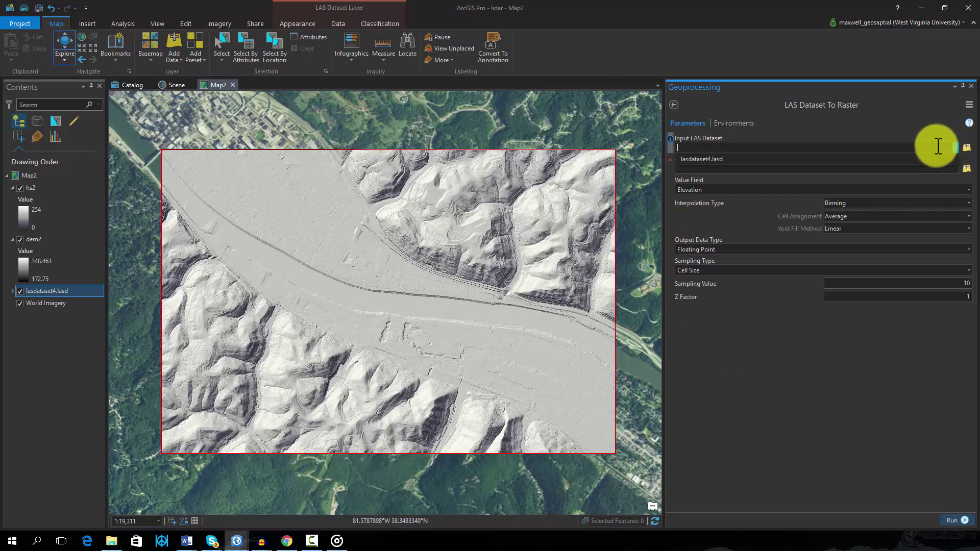
pyautogui.click(715, 158)
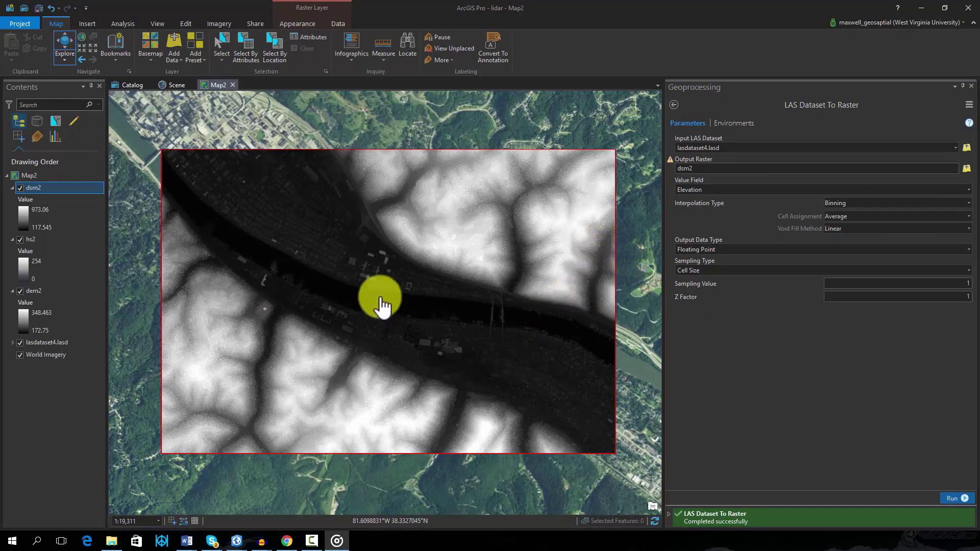
pyautogui.scroll(1, 376, 295)
pyautogui.scroll(4, 376, 295)
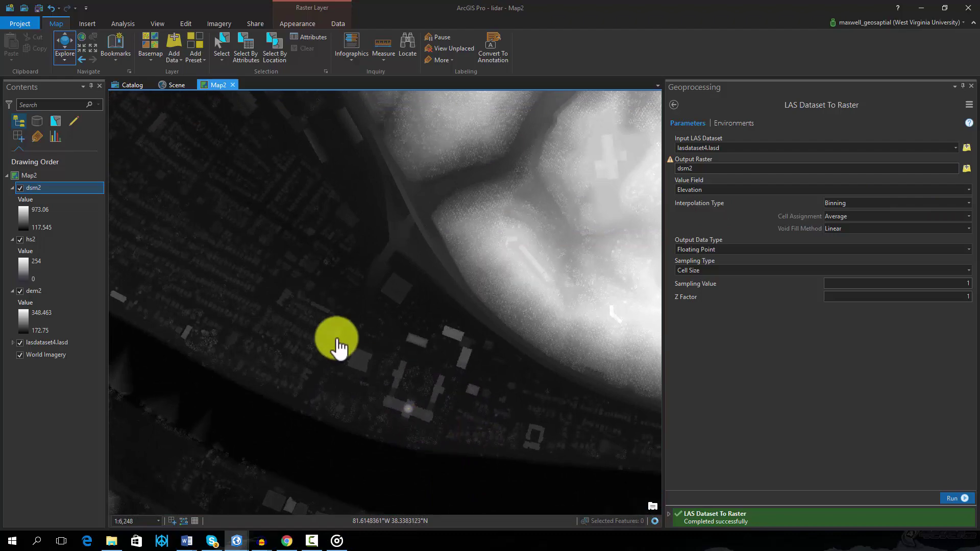
pyautogui.moveTo(453, 400); pyautogui.dragTo(465, 311)
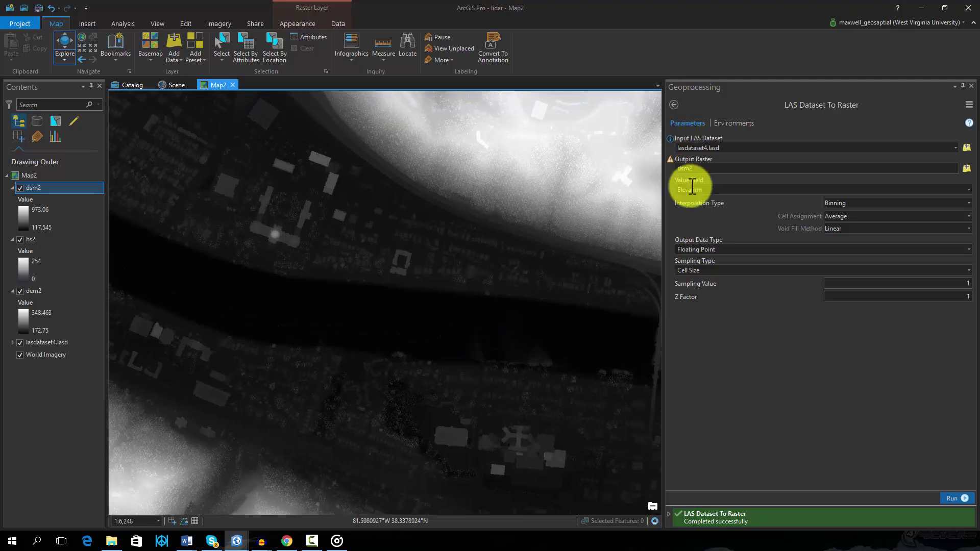
# Open Raster Calculator and build the expression "dsm2" - "dem2"
pyautogui.click(675, 105)
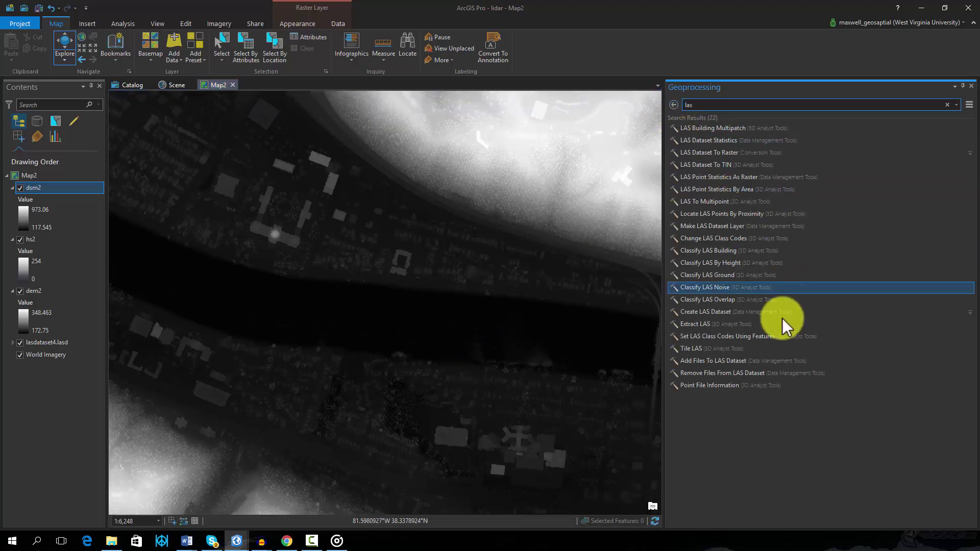
pyautogui.click(691, 105)
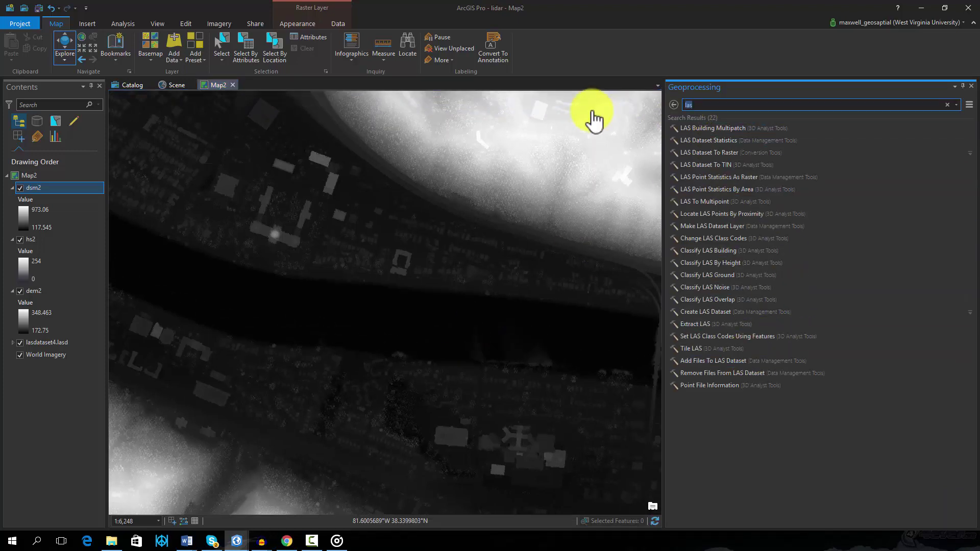
pyautogui.write('raster c')
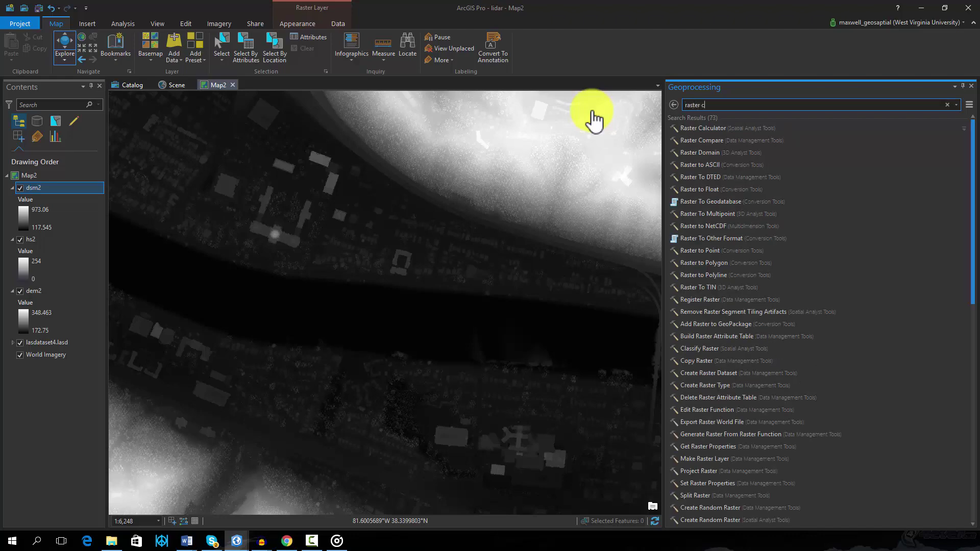
pyautogui.click(708, 127)
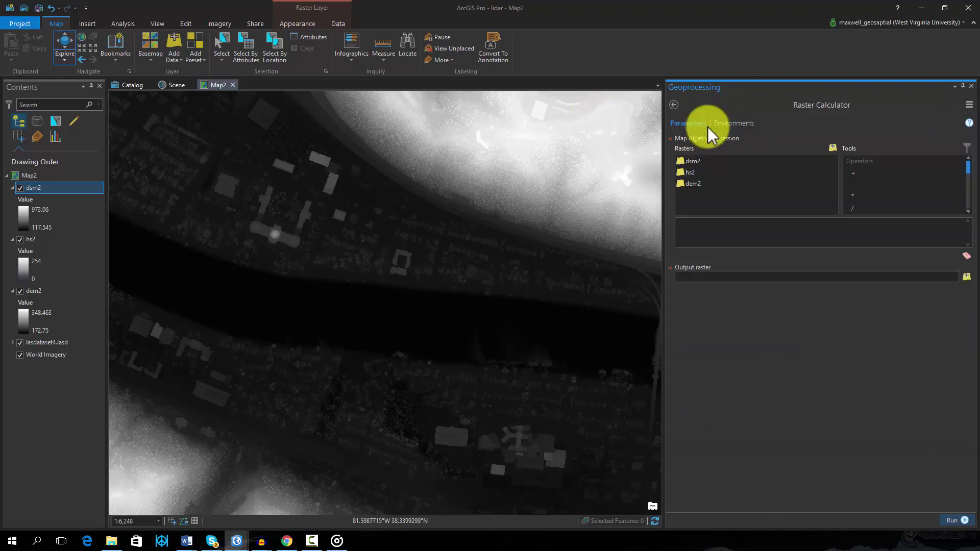
pyautogui.doubleClick(694, 161)
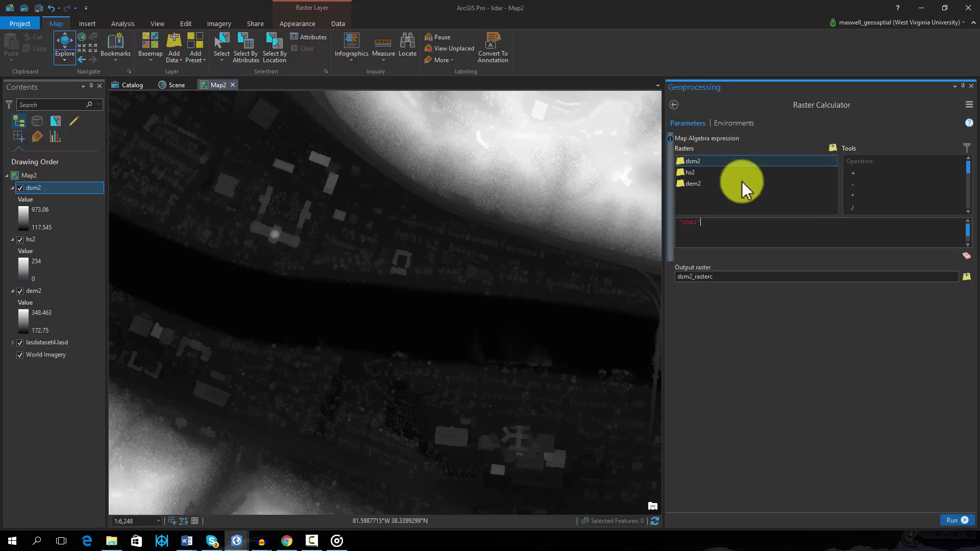
pyautogui.doubleClick(694, 185)
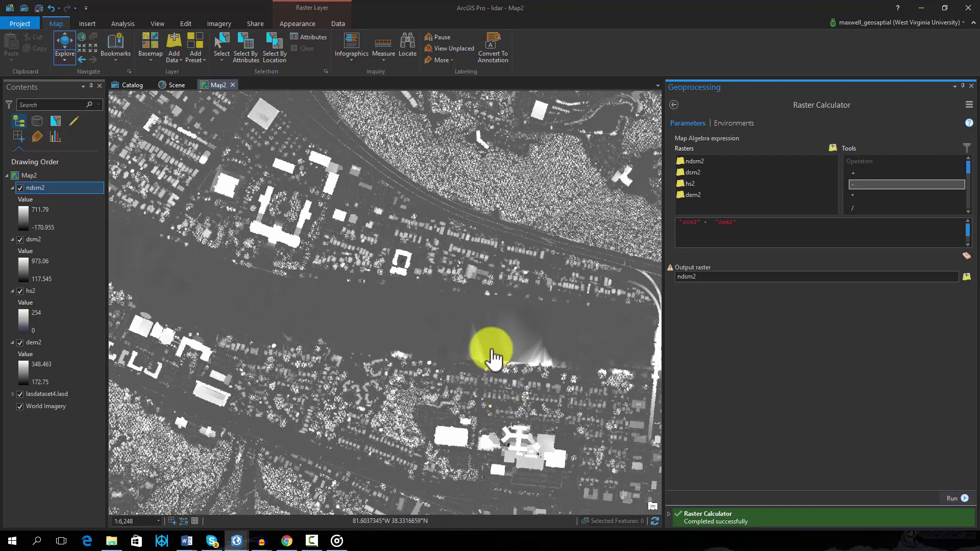
pyautogui.moveTo(386, 301); pyautogui.dragTo(379, 250)
pyautogui.scroll(-3, 403, 286)
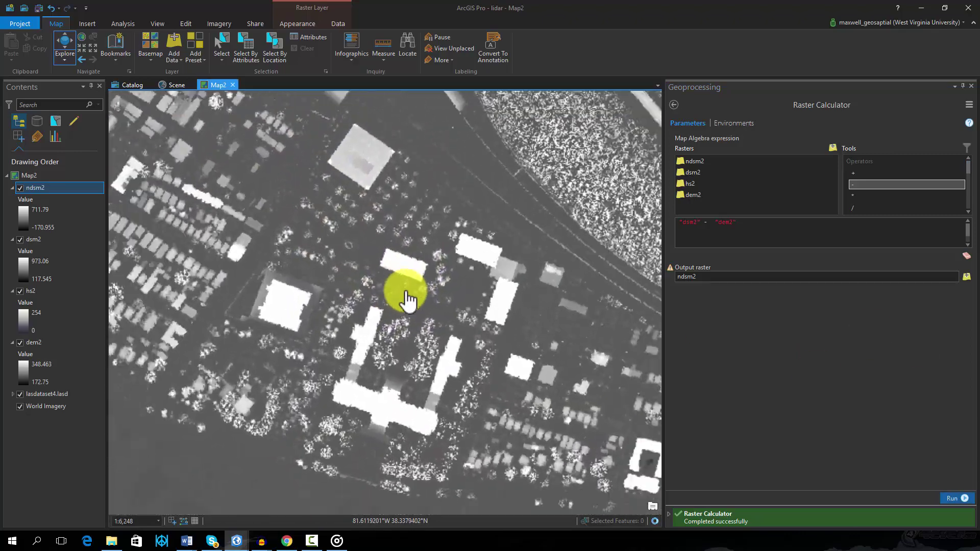
pyautogui.scroll(-2, 408, 300)
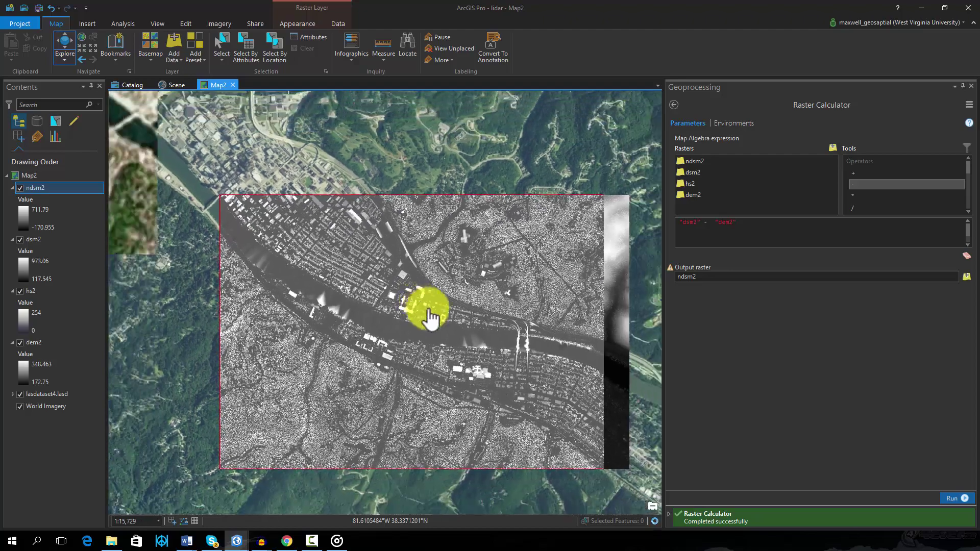